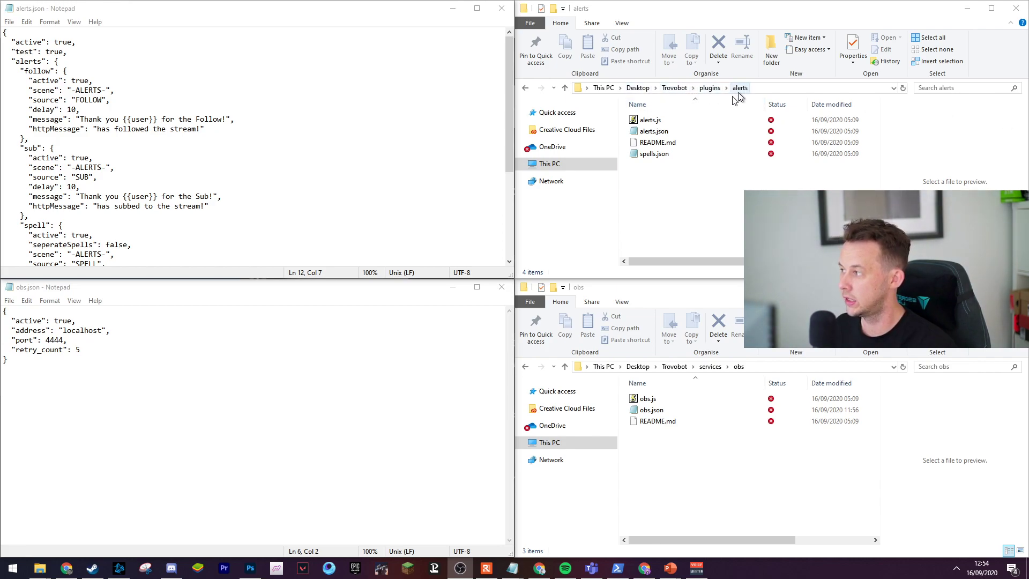
Step: Delete the word 'the' from the follow alert message in alerts.json
left_click(64, 61)
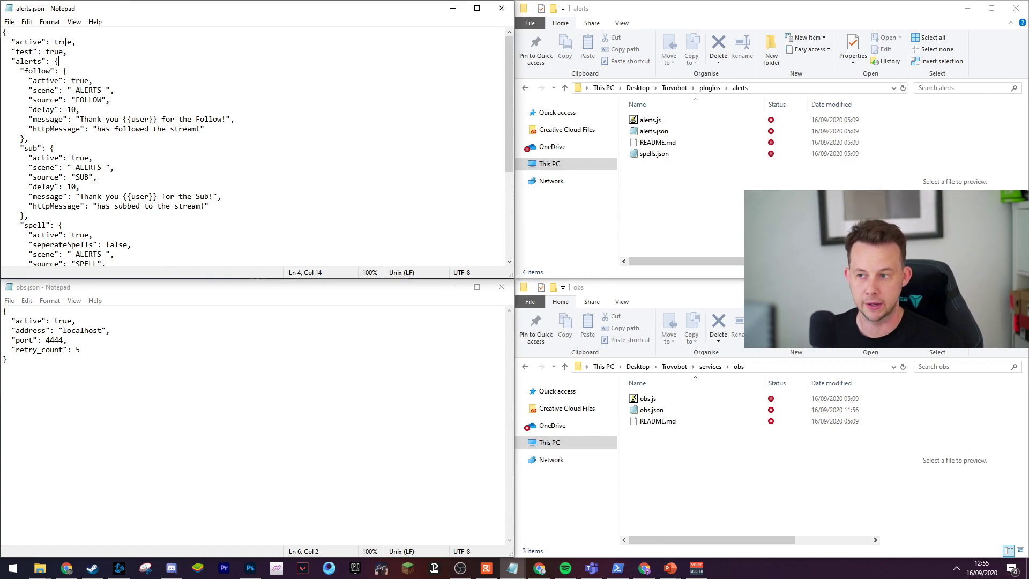
left_click_drag(226, 119, 80, 119)
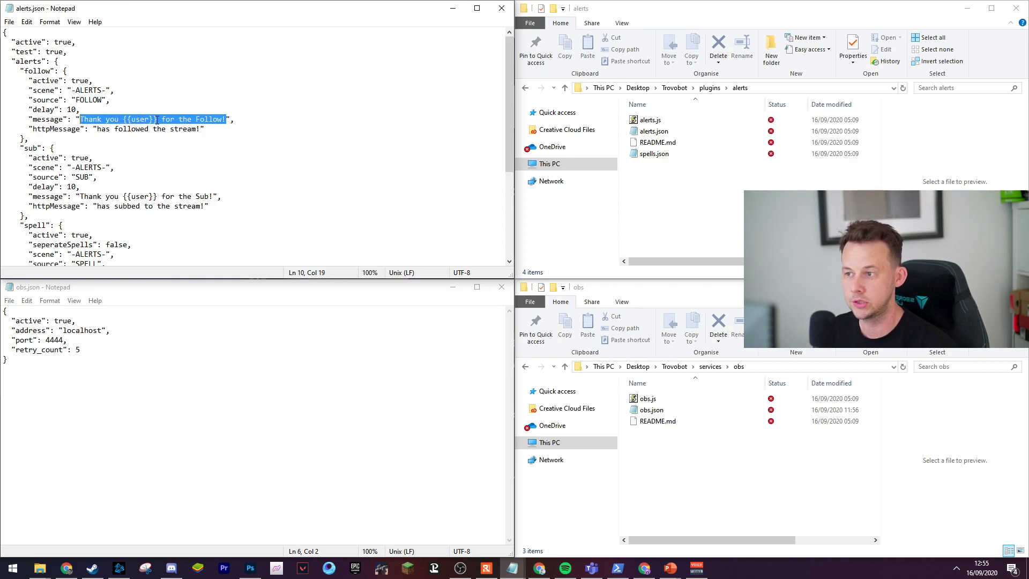
left_click(183, 119)
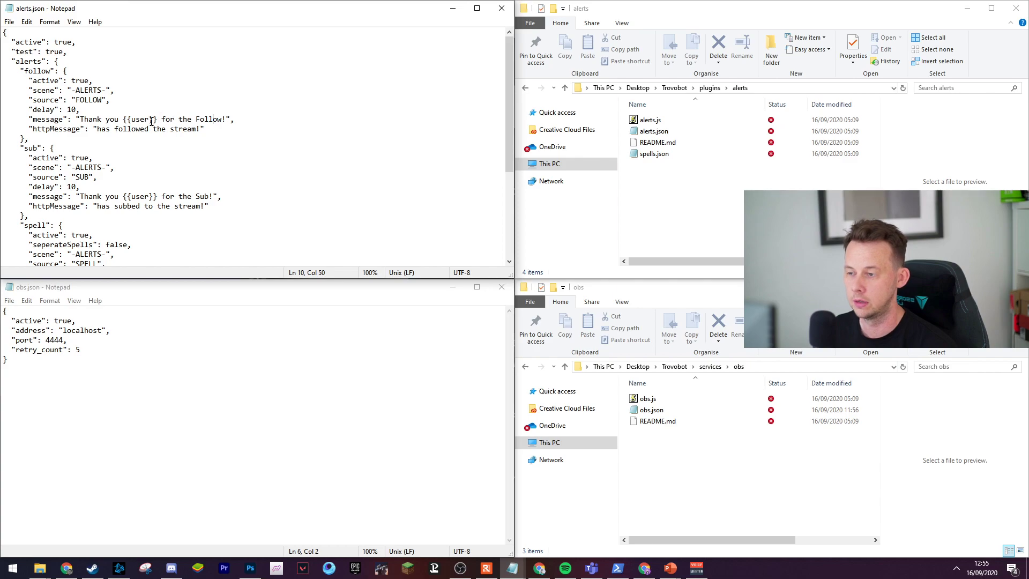
double_click(183, 119)
key("BackSpace")
Step: Change 'Follow' to 'following' in the message and save alerts.json
key("Delete")
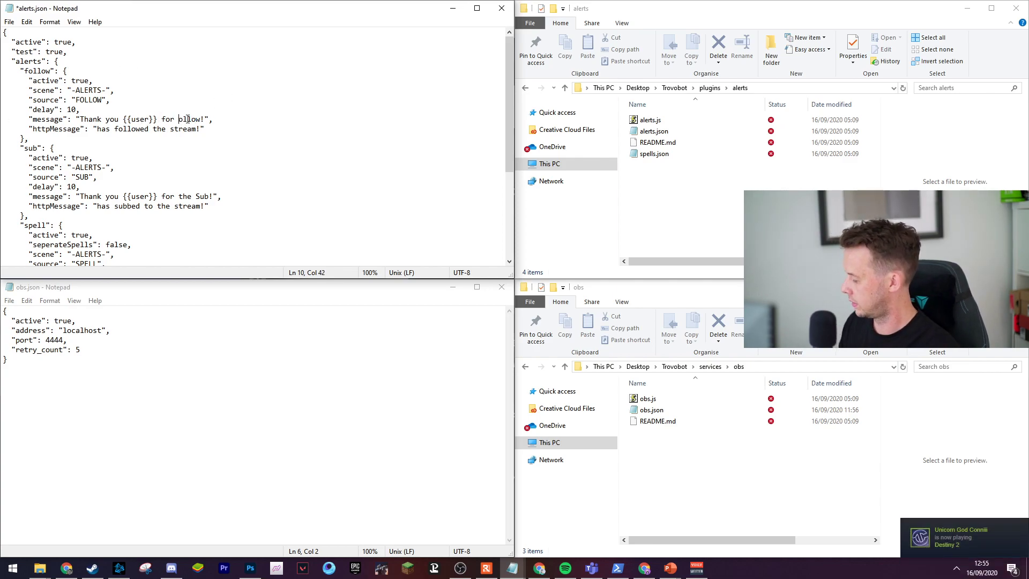
type("f")
key("Right")
key("Right")
key("Right")
type("ing")
key("ctrl+s")
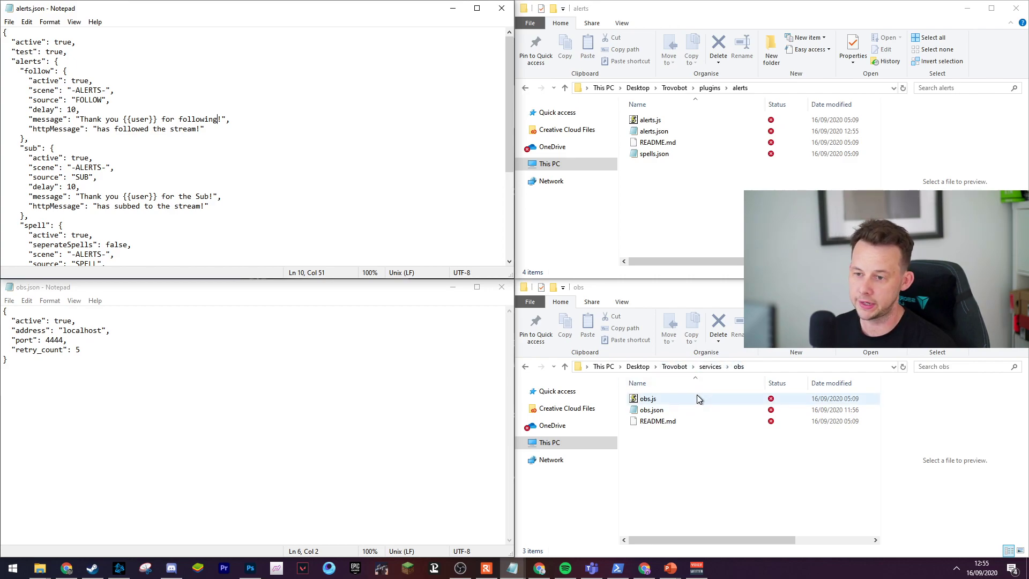
Step: Read the follower name in latest-follow.txt from the Trovobot labels folder, then close it
left_click(85, 325)
left_click_drag(2, 330, 8, 322)
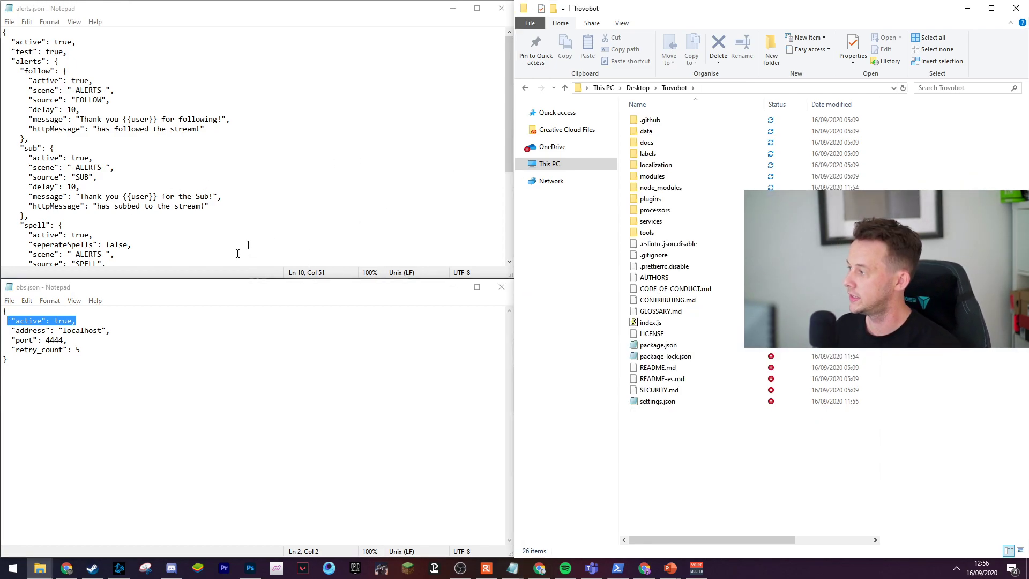
double_click(687, 156)
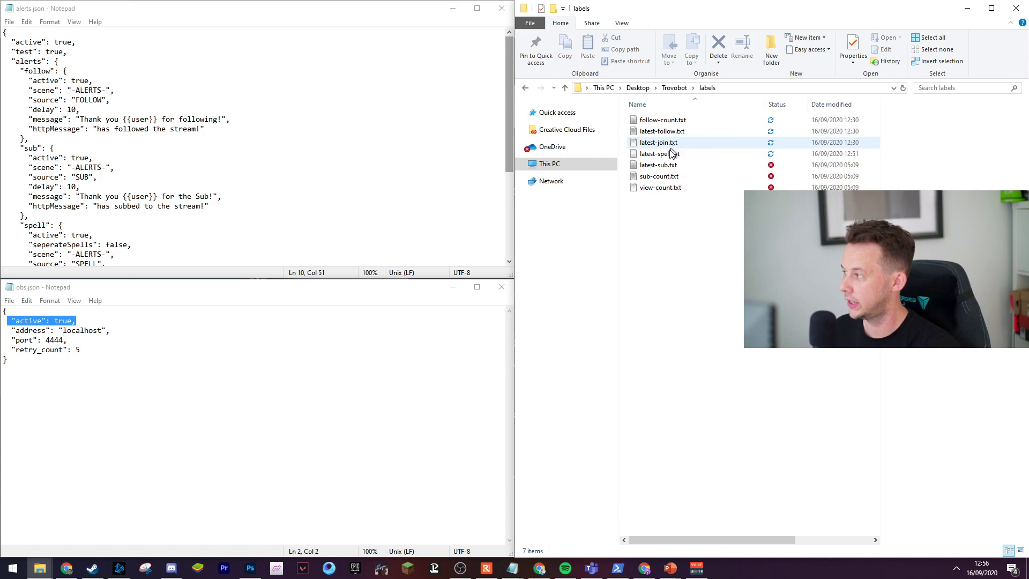
double_click(667, 133)
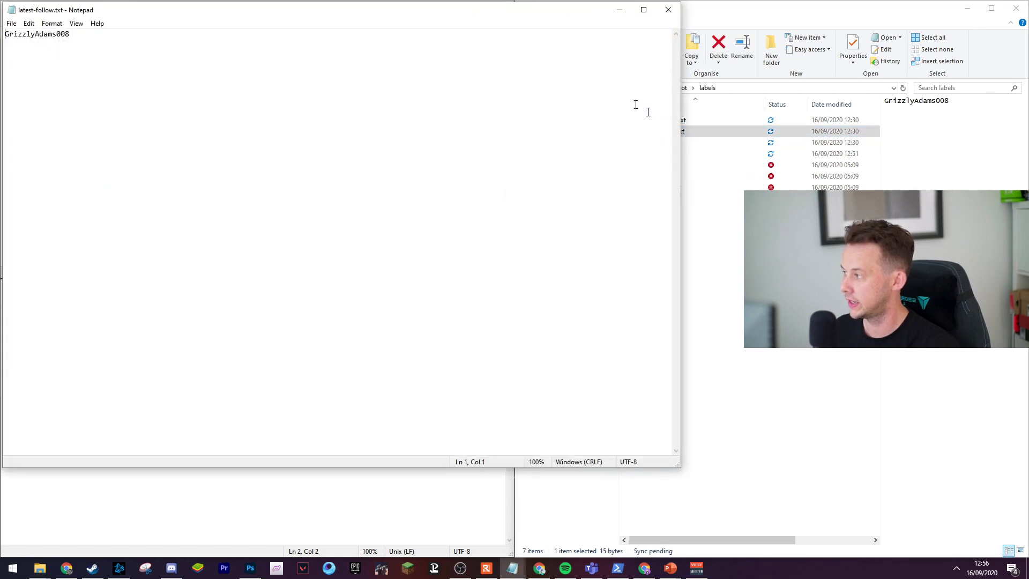
left_click_drag(487, 13, 675, 61)
key("ctrl+a")
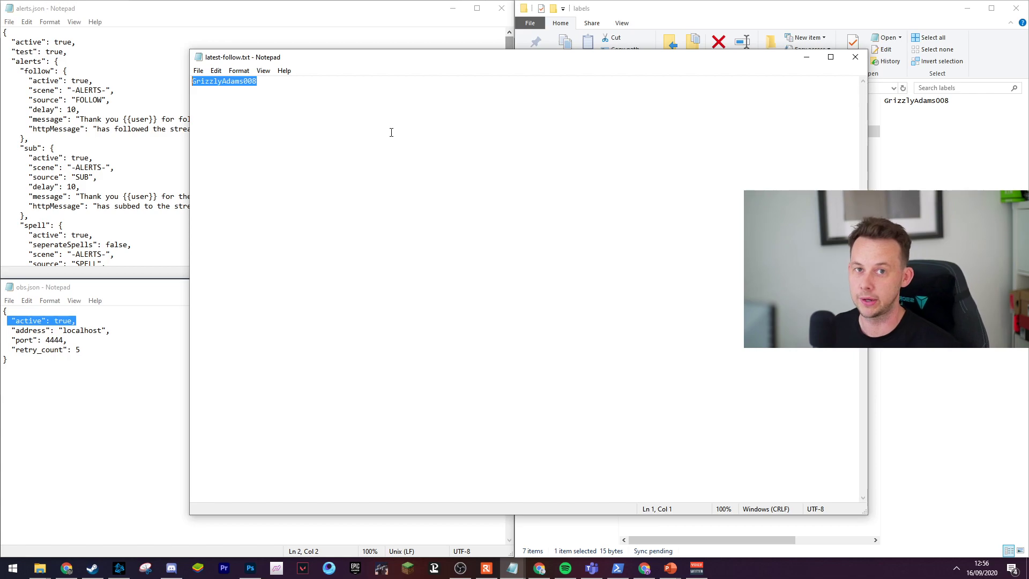
left_click(856, 56)
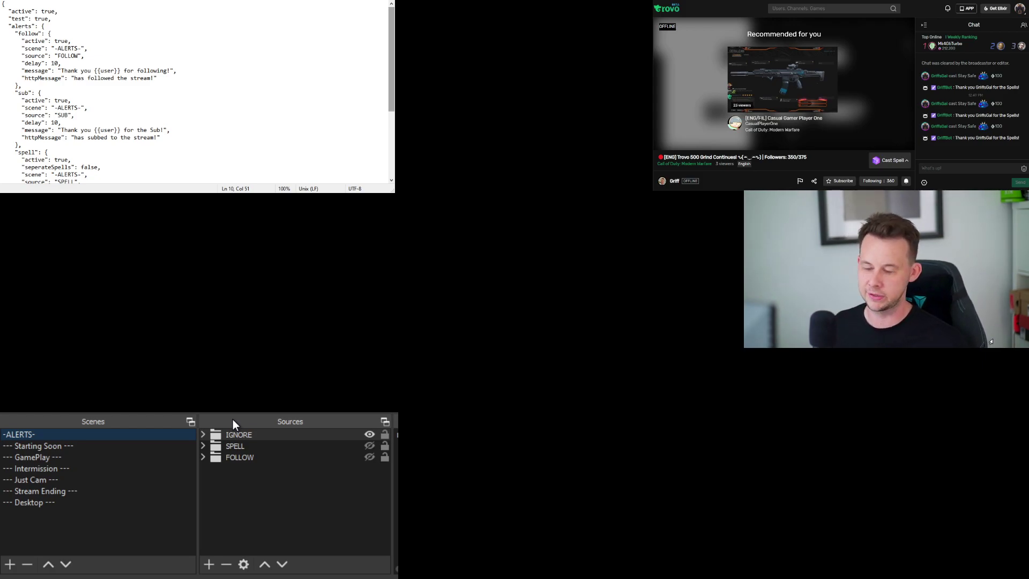
Step: Review the spell alert's scene (-ALERTS-) and source (SPELL) settings in alerts.json
scroll(160, 96, "down", 4)
left_click(44, 93)
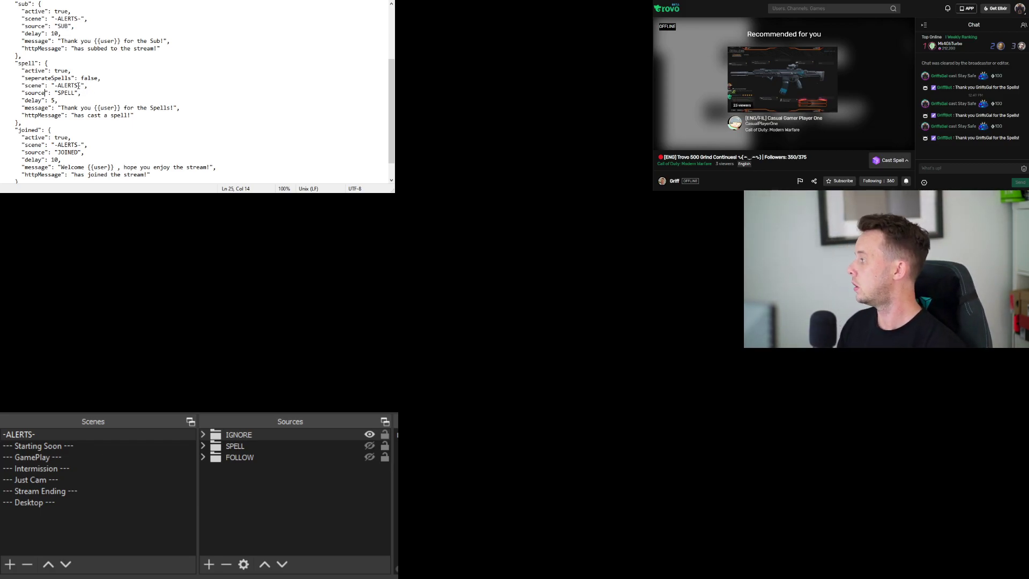
left_click_drag(22, 86, 85, 88)
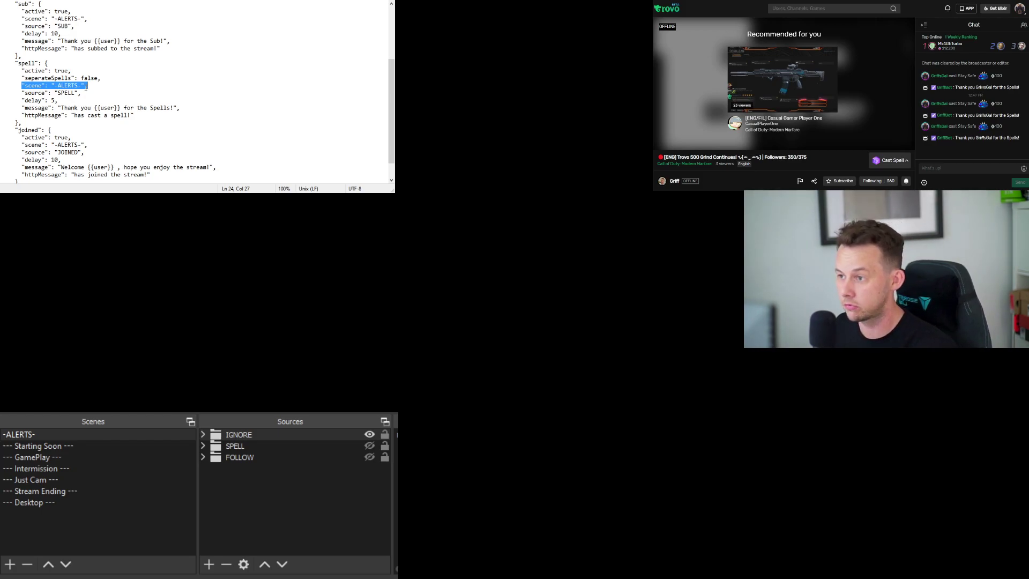
left_click_drag(80, 93, 23, 93)
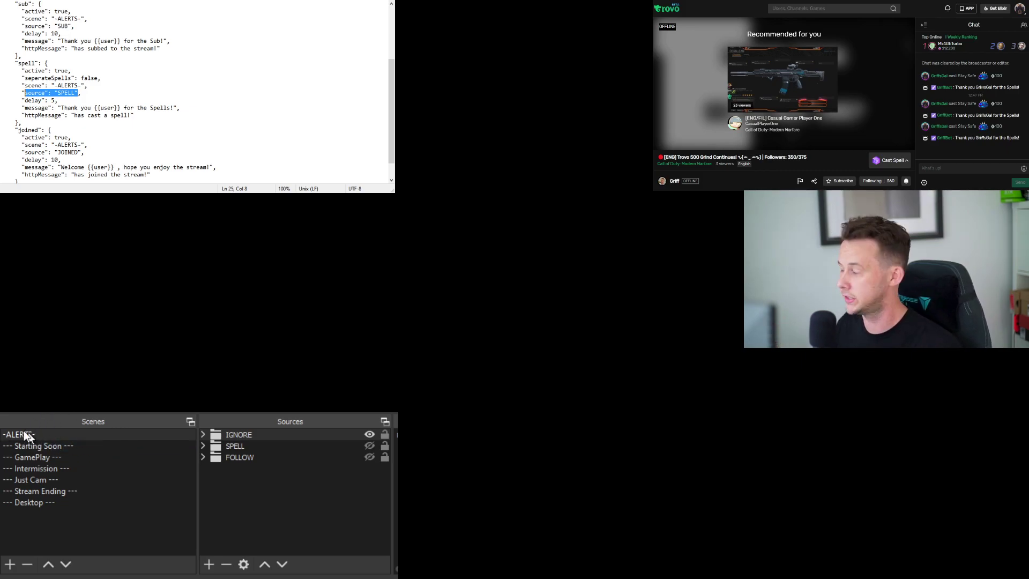
left_click_drag(88, 85, 45, 88)
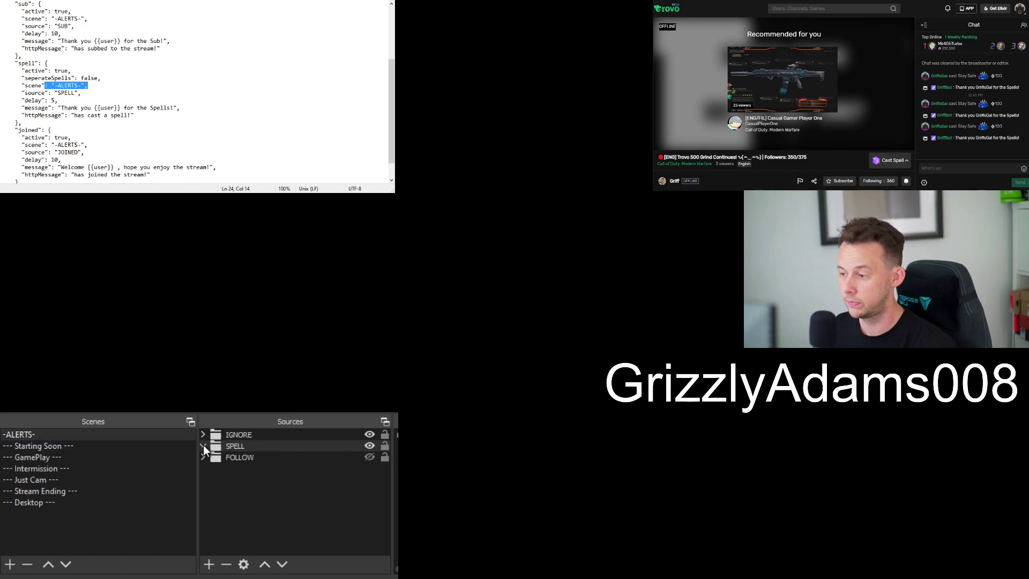
Step: Select the SPELL group and add a test text source to the scene
left_click(235, 446)
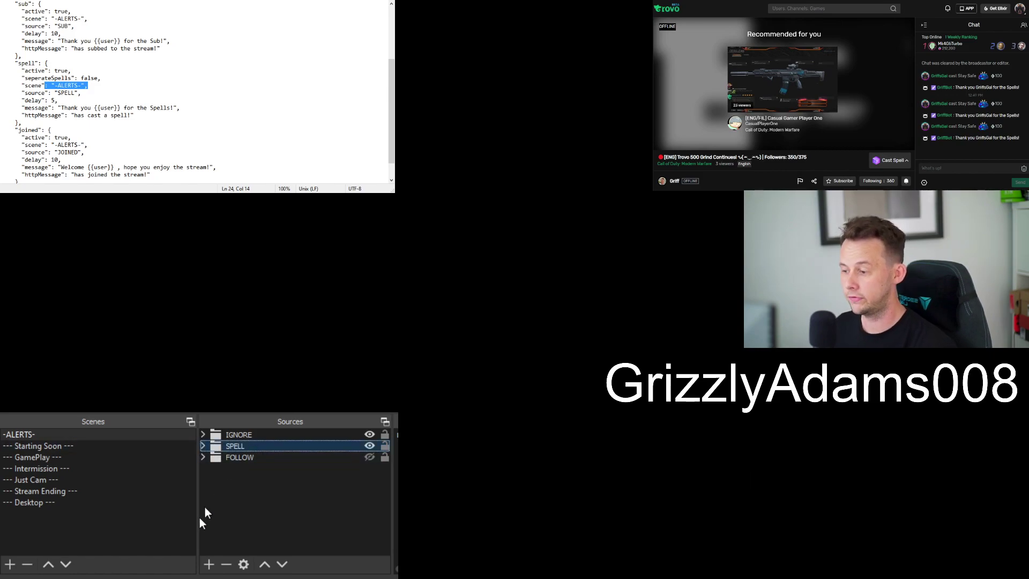
right_click(243, 445)
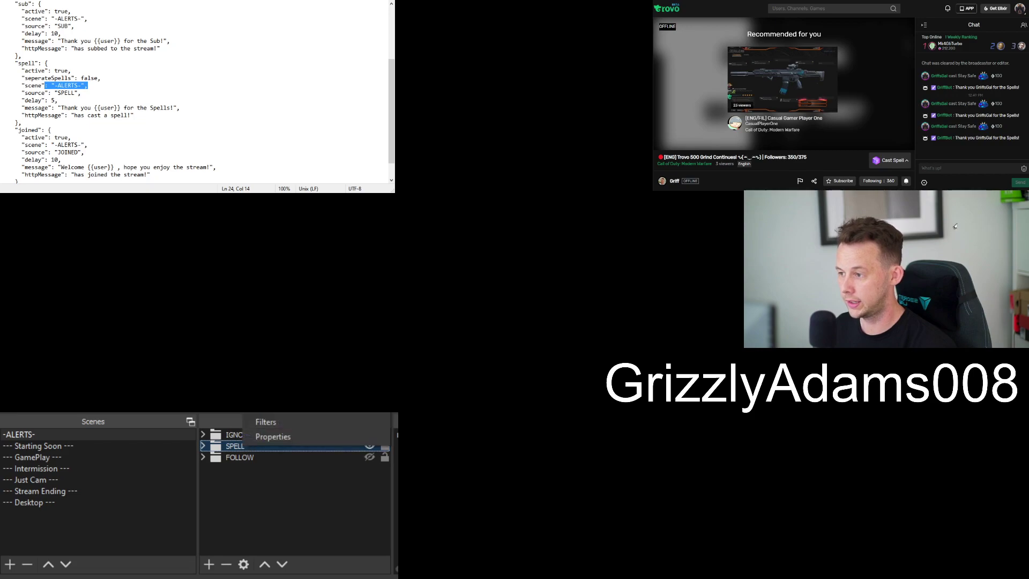
left_click(888, 274)
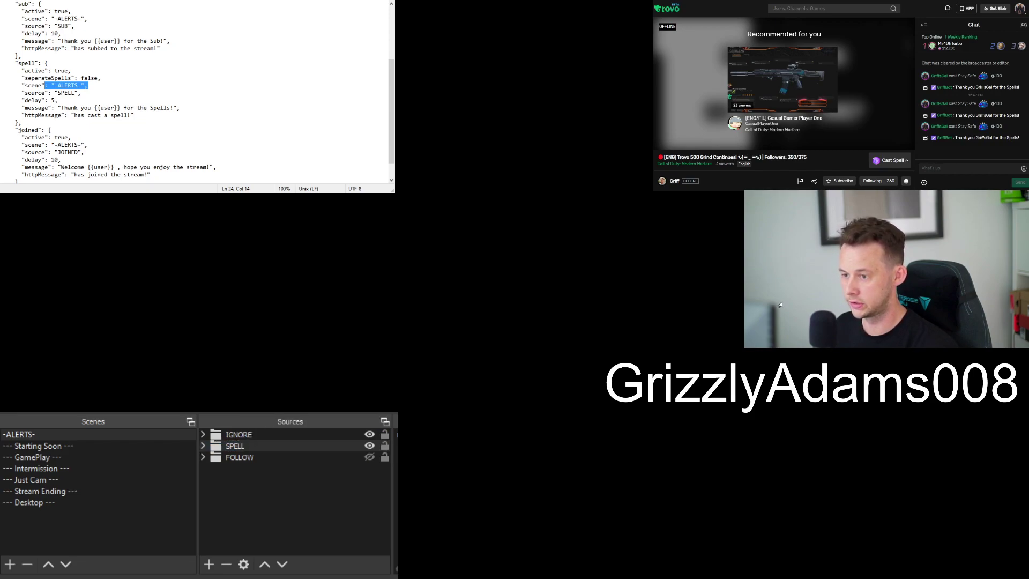
key("Return")
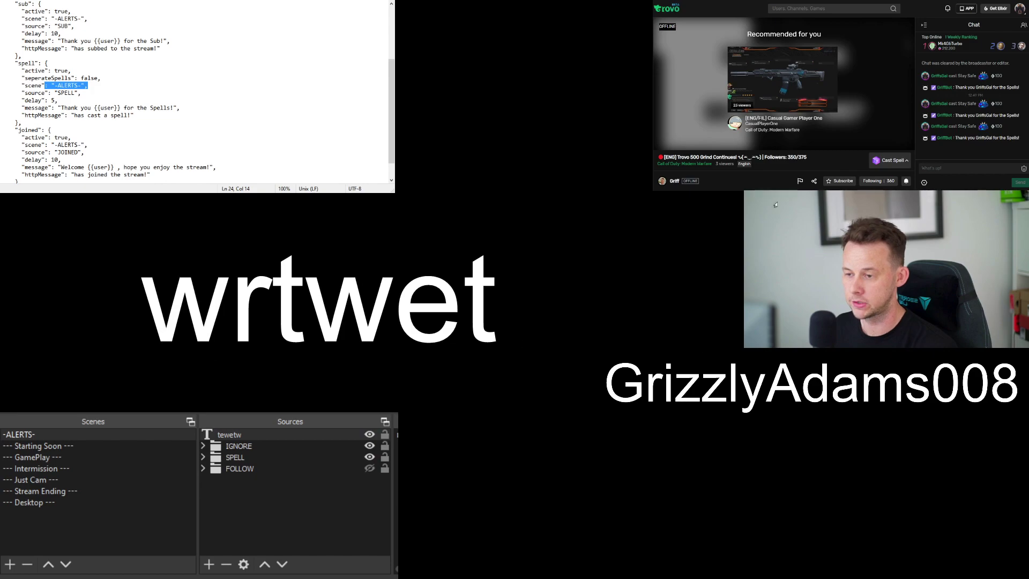
Step: Move tewetw into the SPELL group, hide the group, and cast a Trovo spell to test
left_click_drag(293, 434, 257, 463)
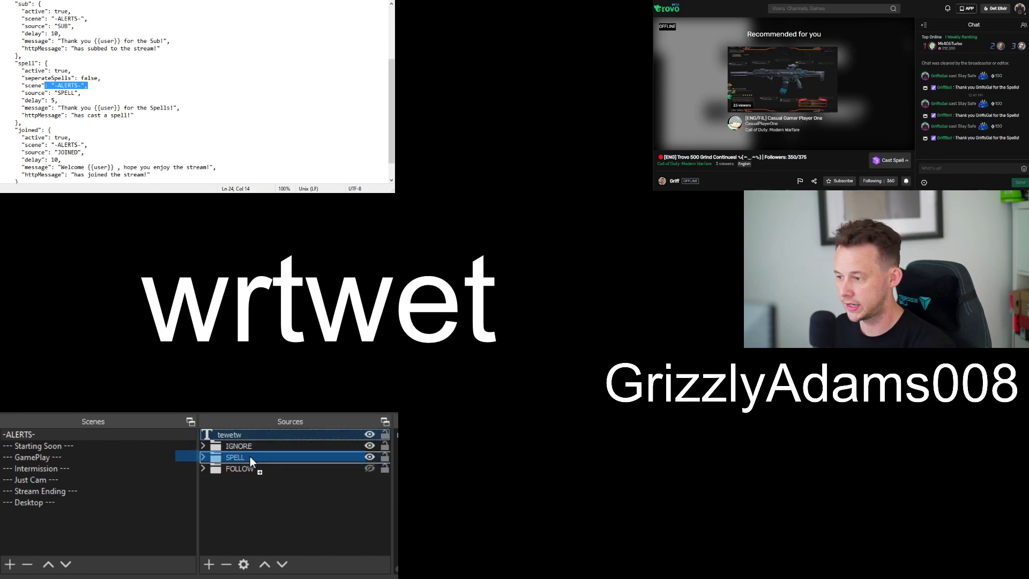
left_click_drag(250, 455, 250, 457)
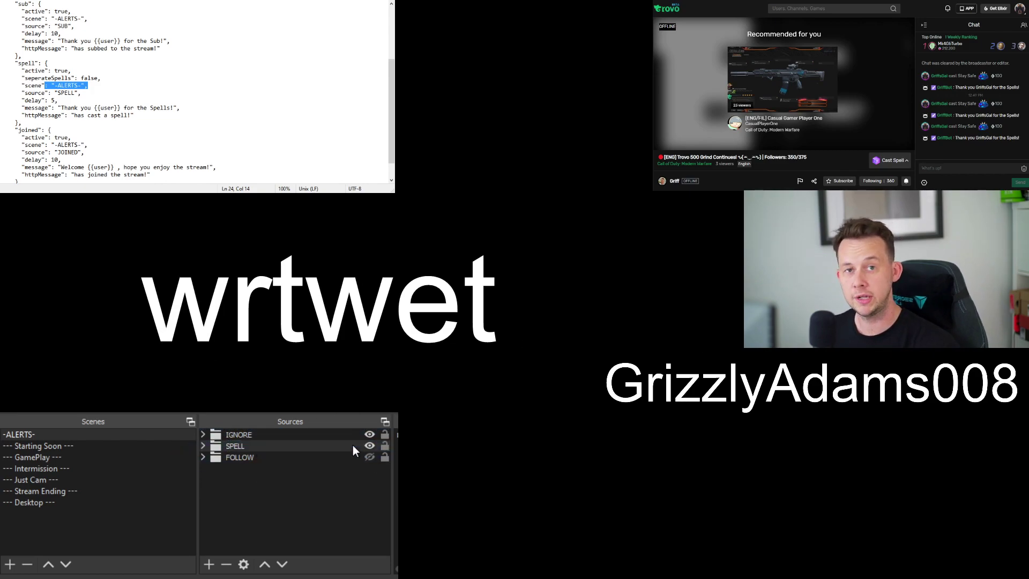
left_click(370, 445)
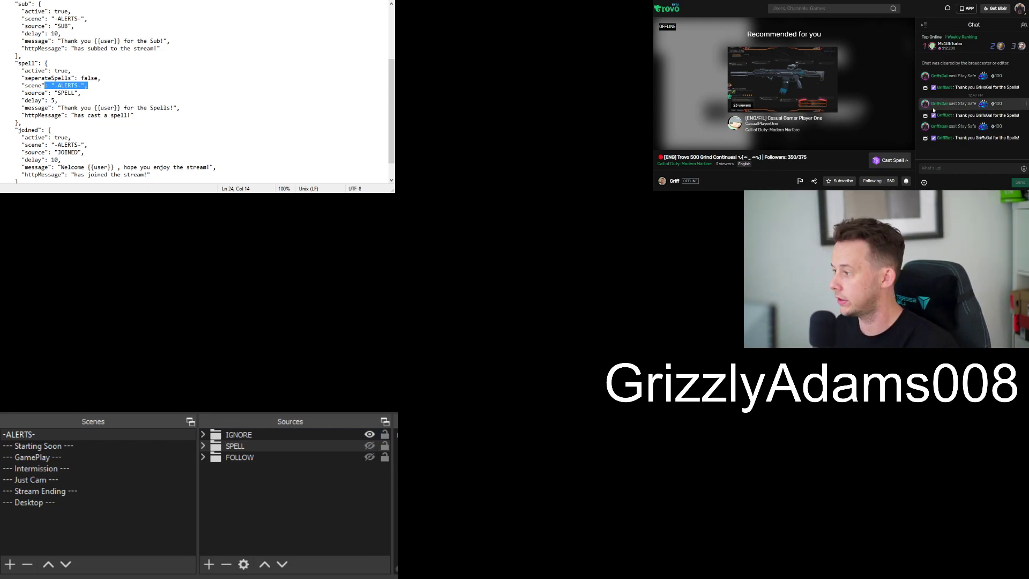
left_click(890, 161)
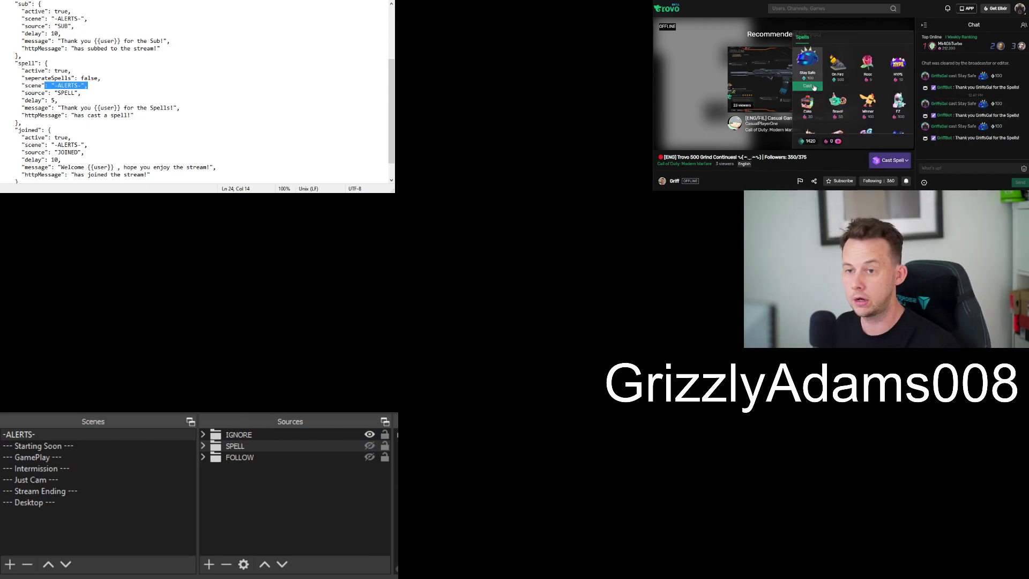
left_click(812, 86)
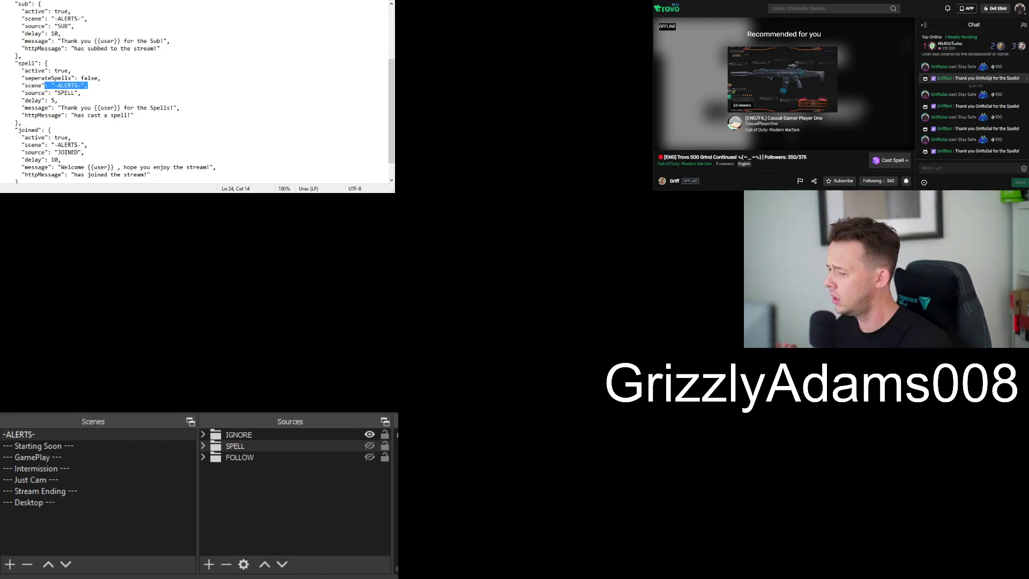
Step: Make the SPELL group's text source read from latest-spell.txt, then cast a test spell
left_click(203, 447)
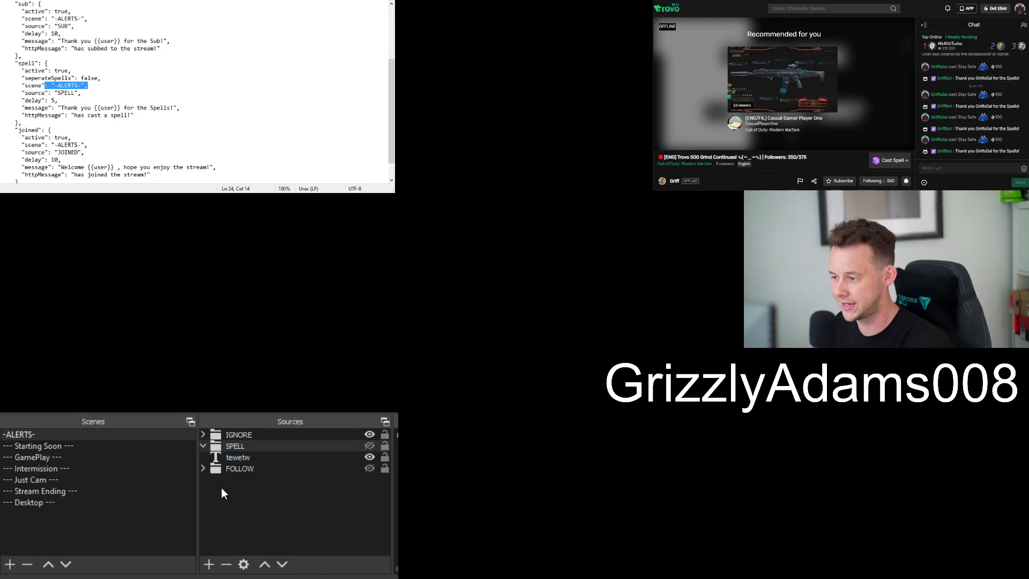
left_click(229, 458)
double_click(225, 456)
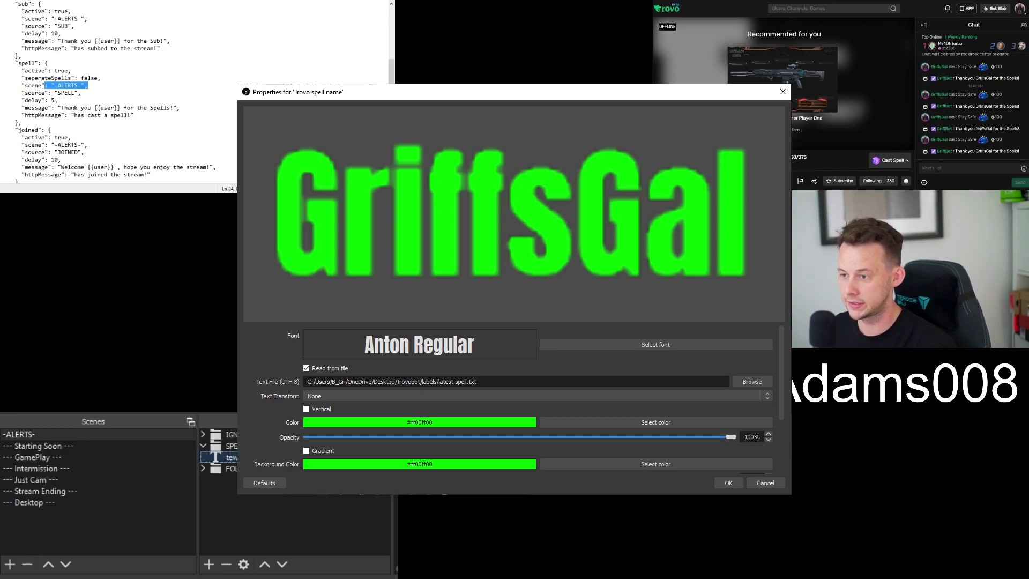
key("Return")
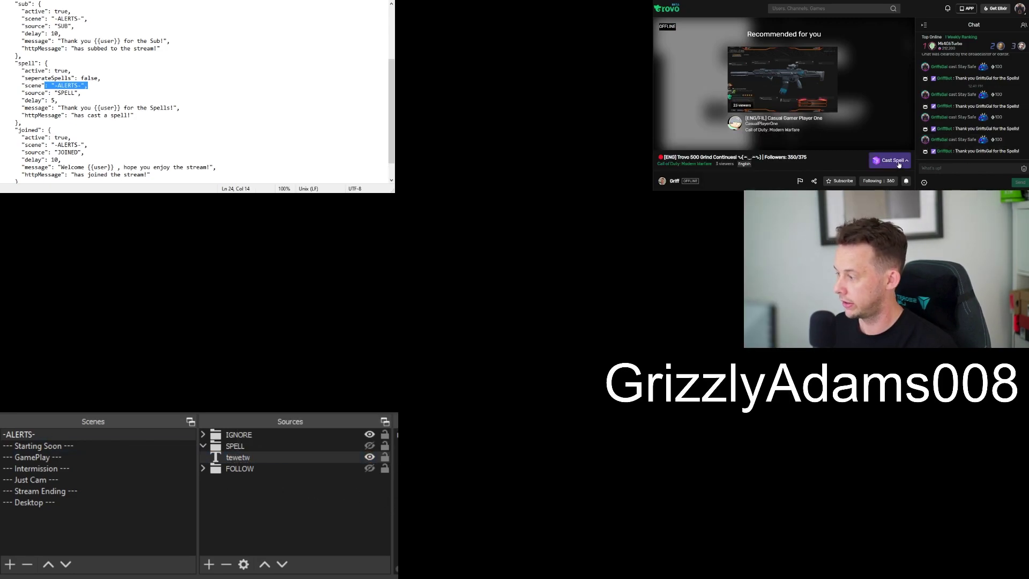
left_click(890, 160)
left_click(806, 87)
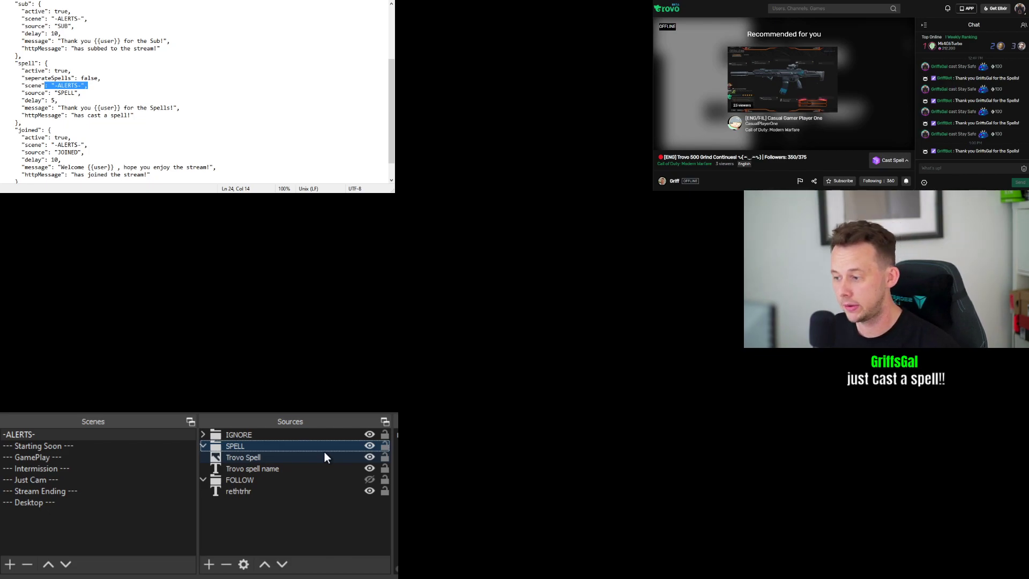
Step: Cast another spell on Trovo to retest the SPELL alert
left_click(336, 468)
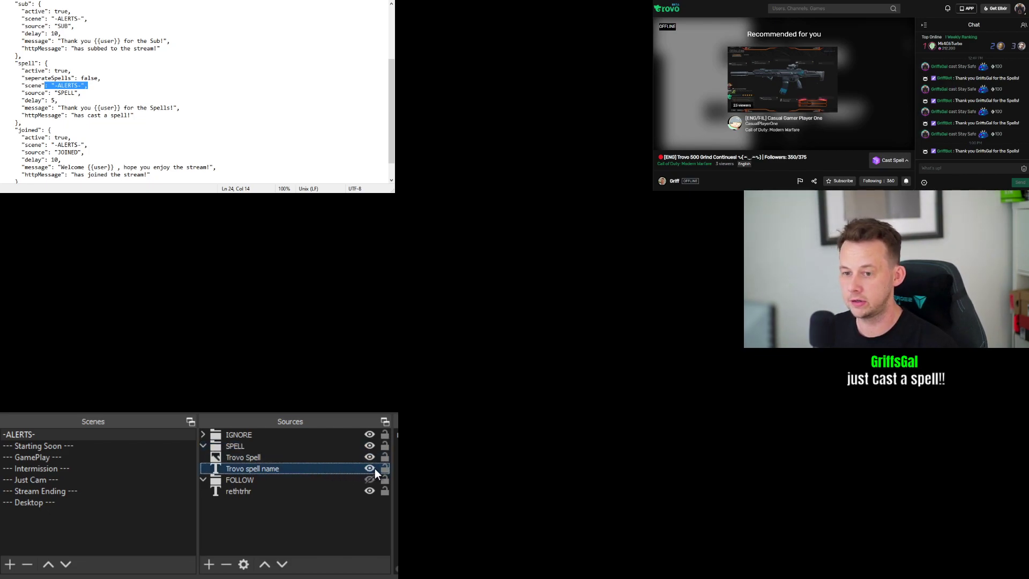
left_click(308, 520)
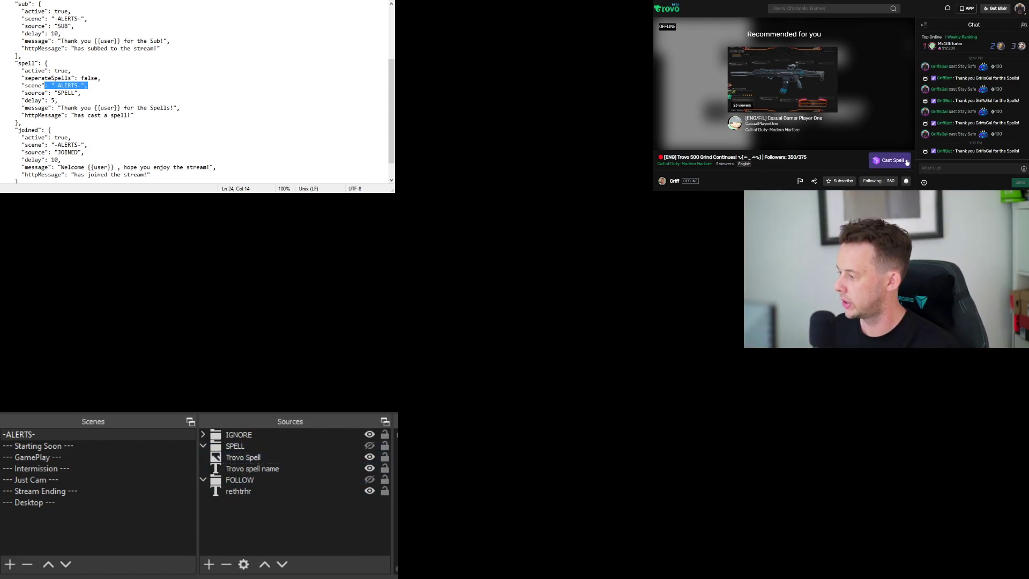
left_click(889, 160)
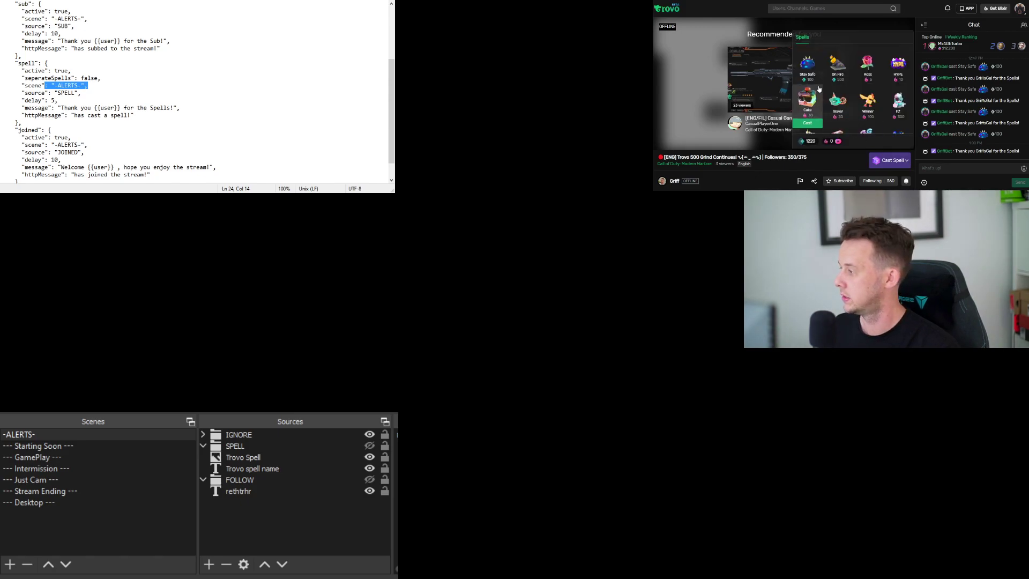
left_click(807, 105)
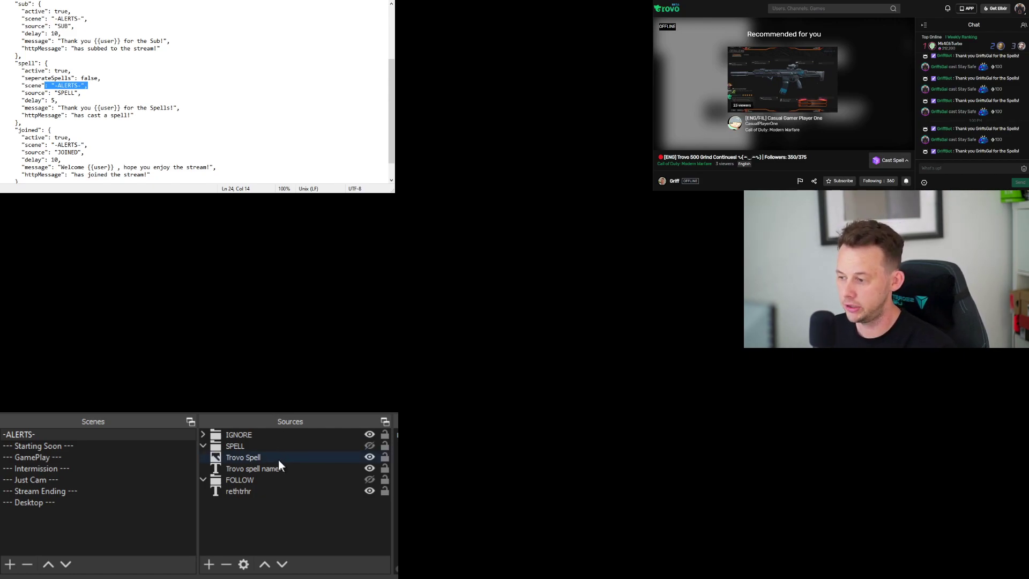
Step: Select the SPELL group and check its source name in the Notepad config
left_click(262, 446)
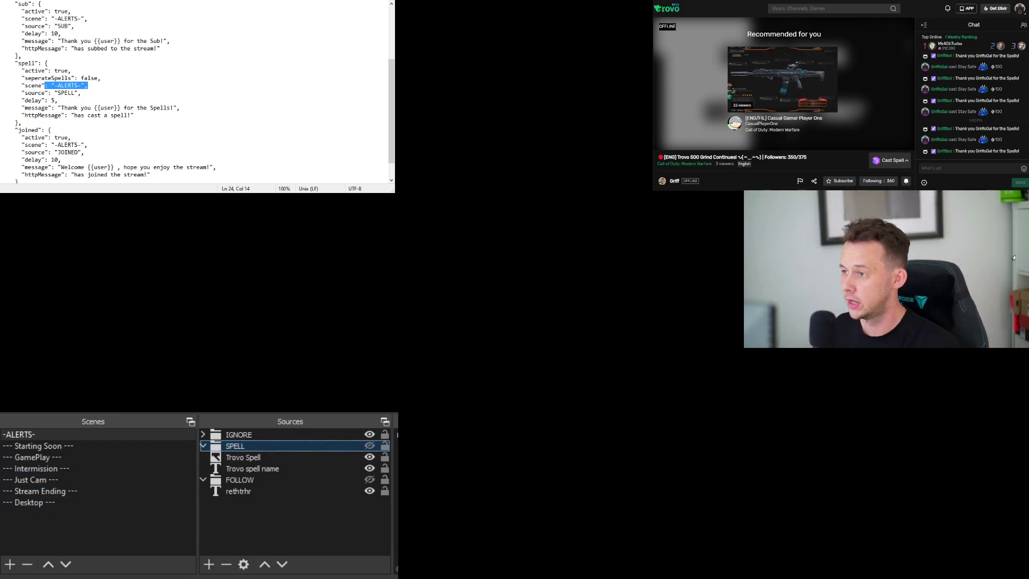
left_click(89, 85)
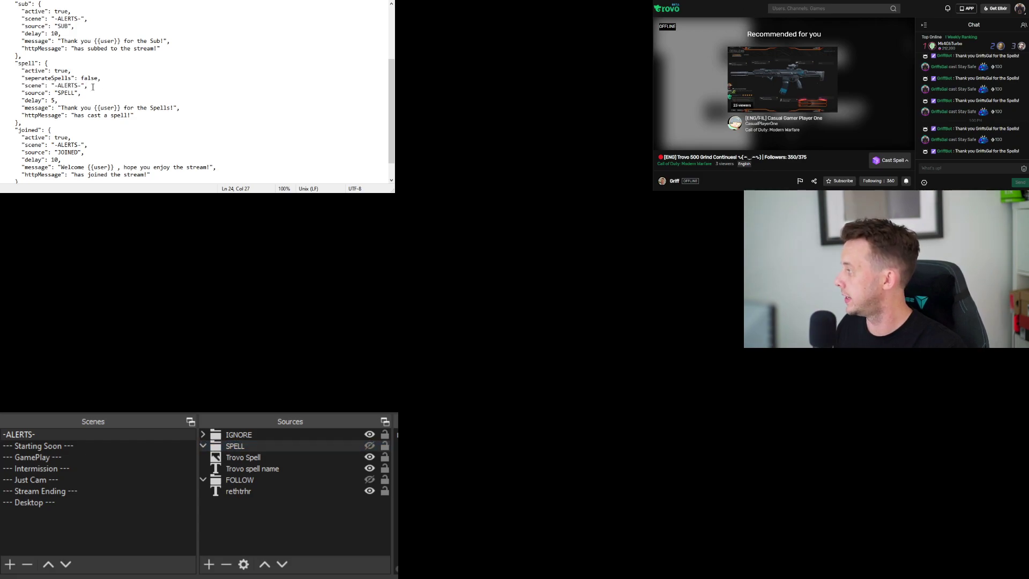
mouse_move(76, 93)
left_mouse_down()
mouse_move(52, 101)
mouse_move(57, 94)
left_mouse_up()
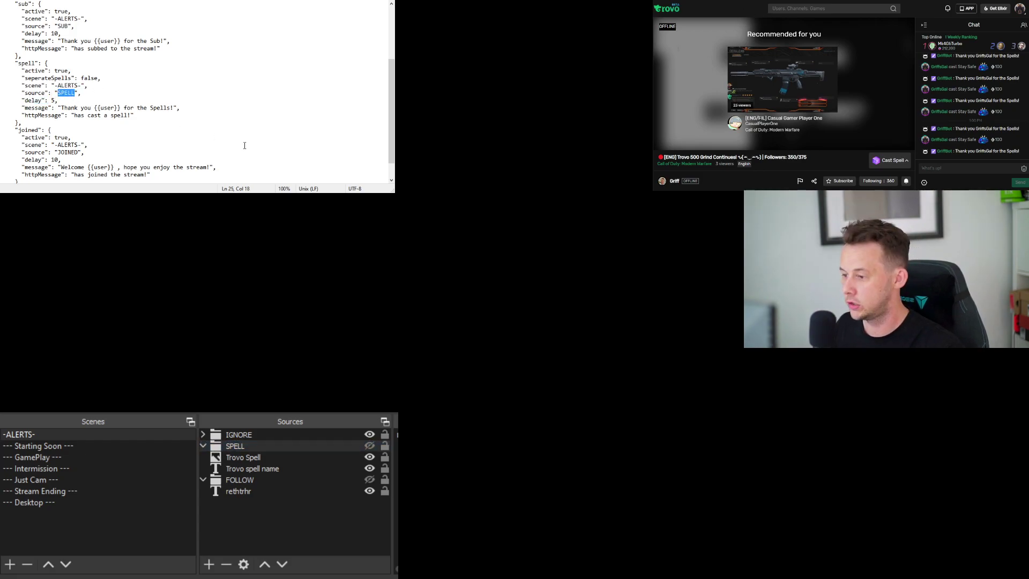
scroll(68, 143, "down", 1)
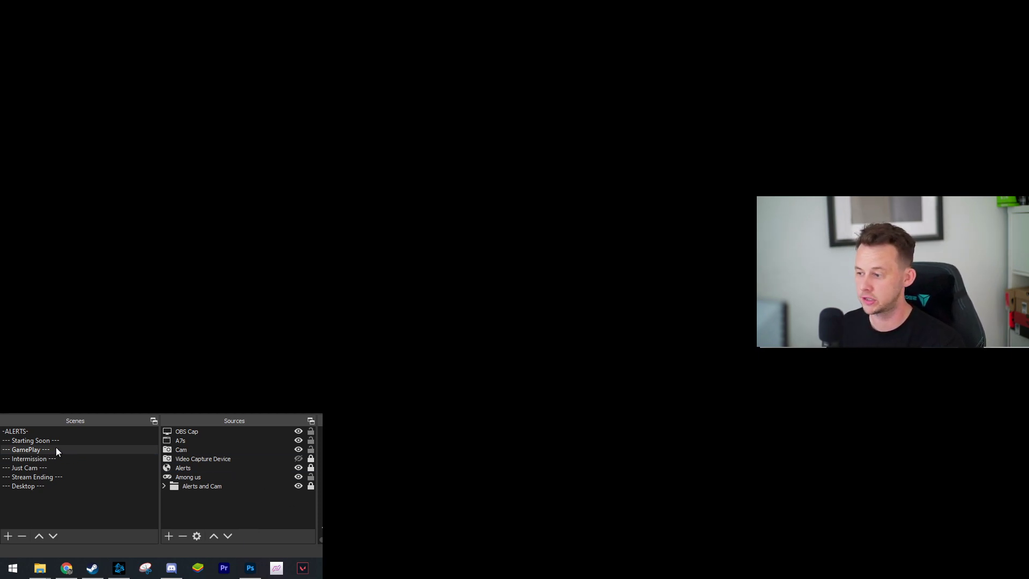
Step: Bring up the Add source list in the GamePlay Sources panel, pointing at Scene
left_click(163, 511)
right_click(163, 511)
mouse_move(216, 438)
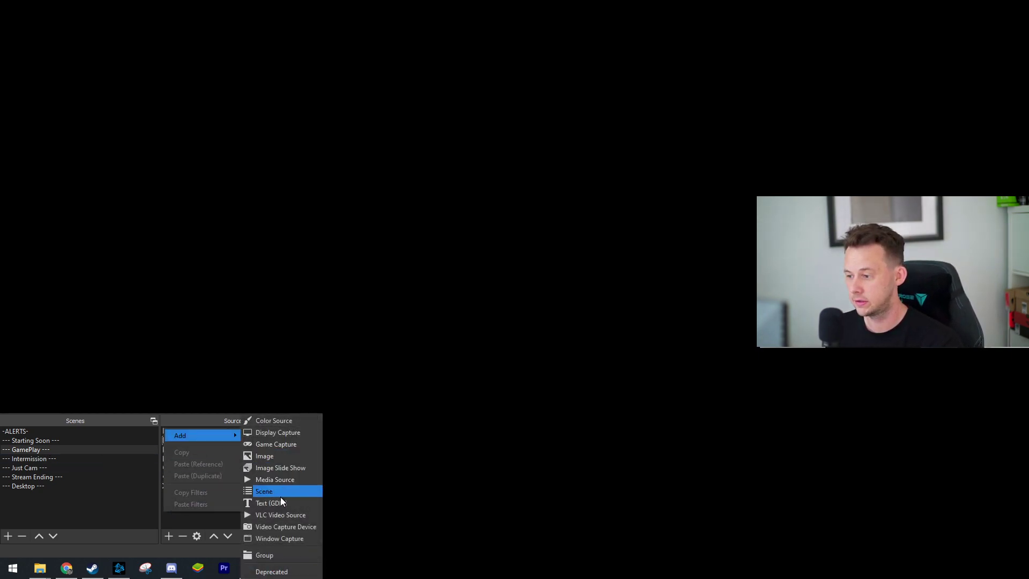